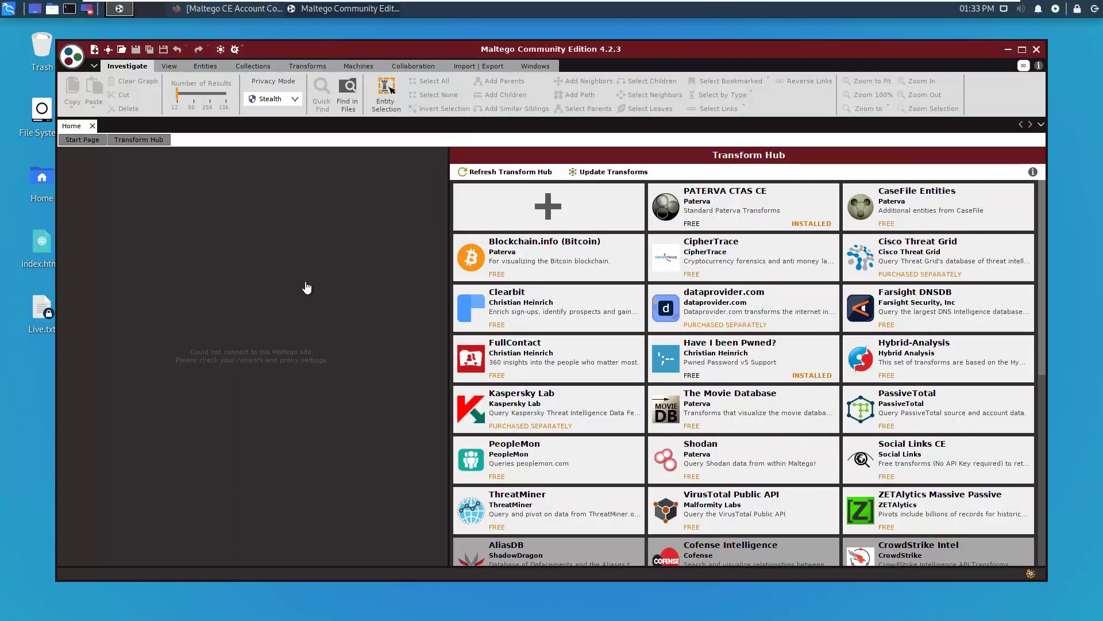
Step: Create the empty New Graph (1) from the Maltego menu and scroll the Entity Palette to Domain
click(68, 65)
click(78, 90)
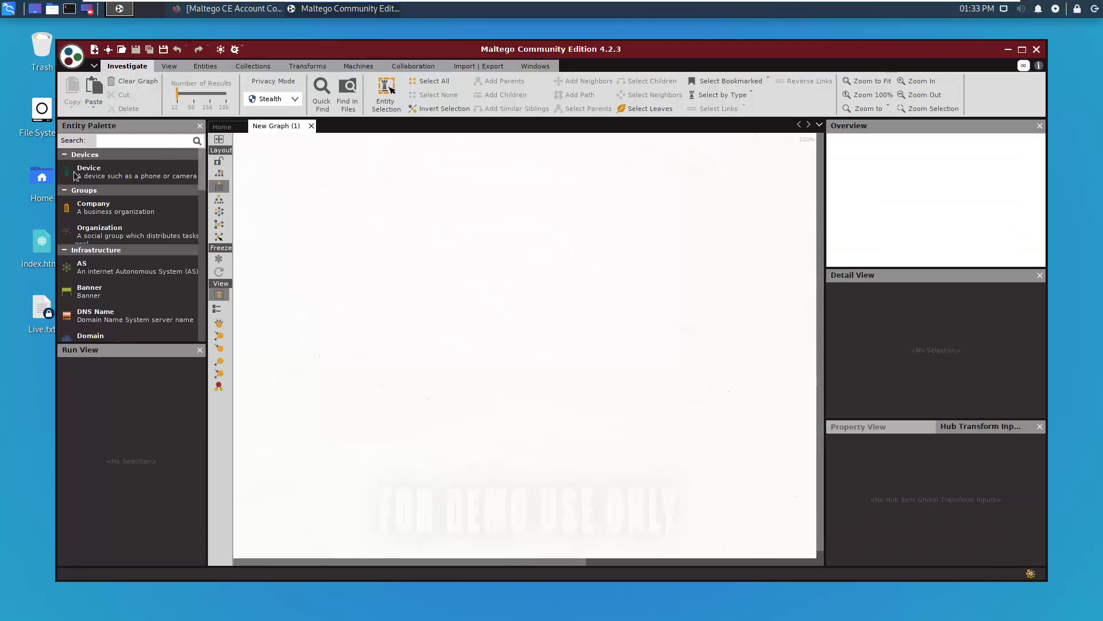
scroll(95, 259, down, 1)
scroll(94, 260, down, 1)
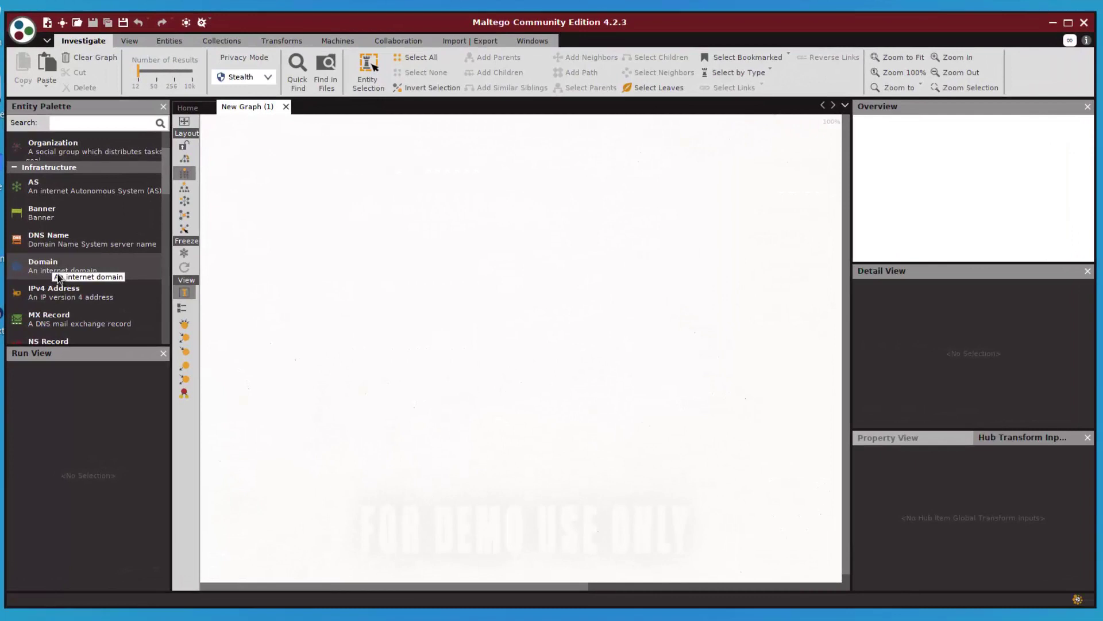
scroll(50, 266, up, 1)
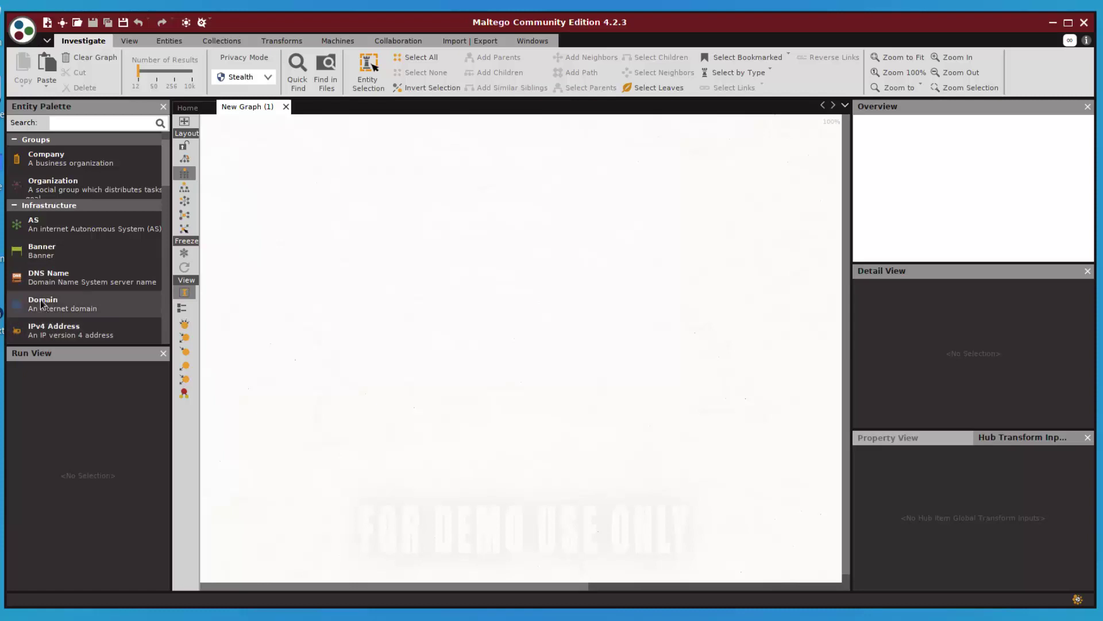
Step: Place a Domain entity on the canvas and change its name from paterva.com to securetechware.com
drag(42, 303, 548, 296)
drag(536, 247, 535, 254)
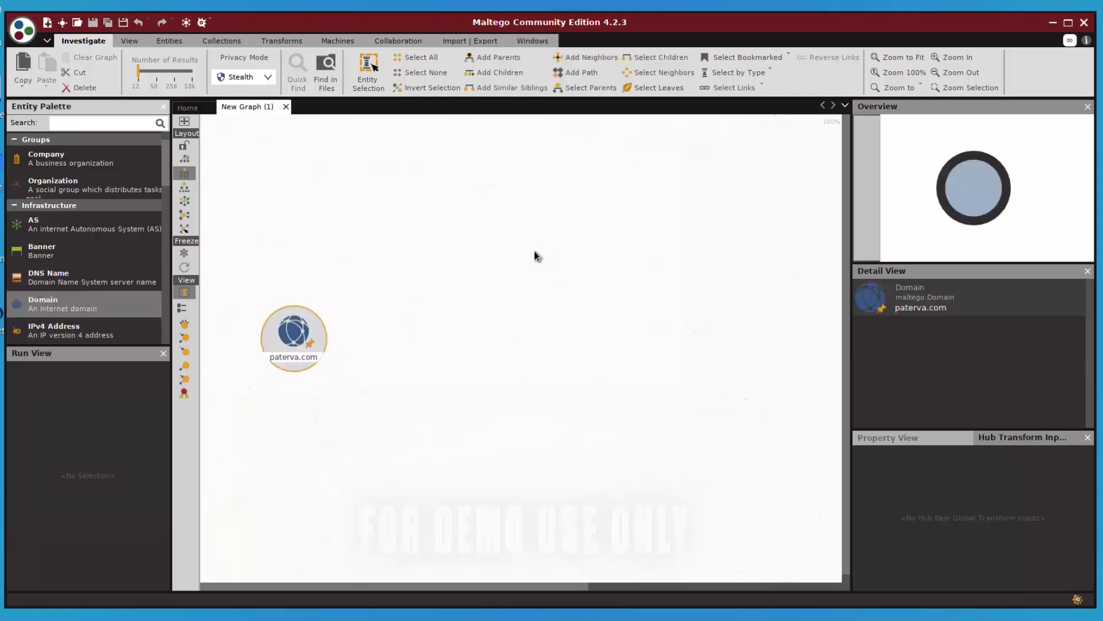
key(Delete)
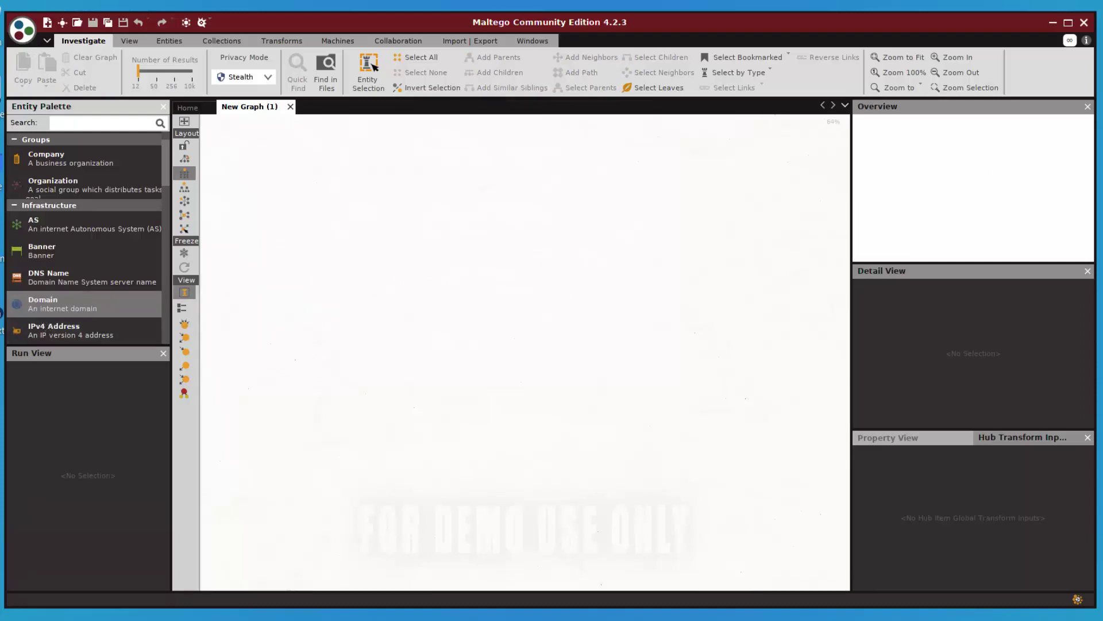
drag(42, 303, 471, 236)
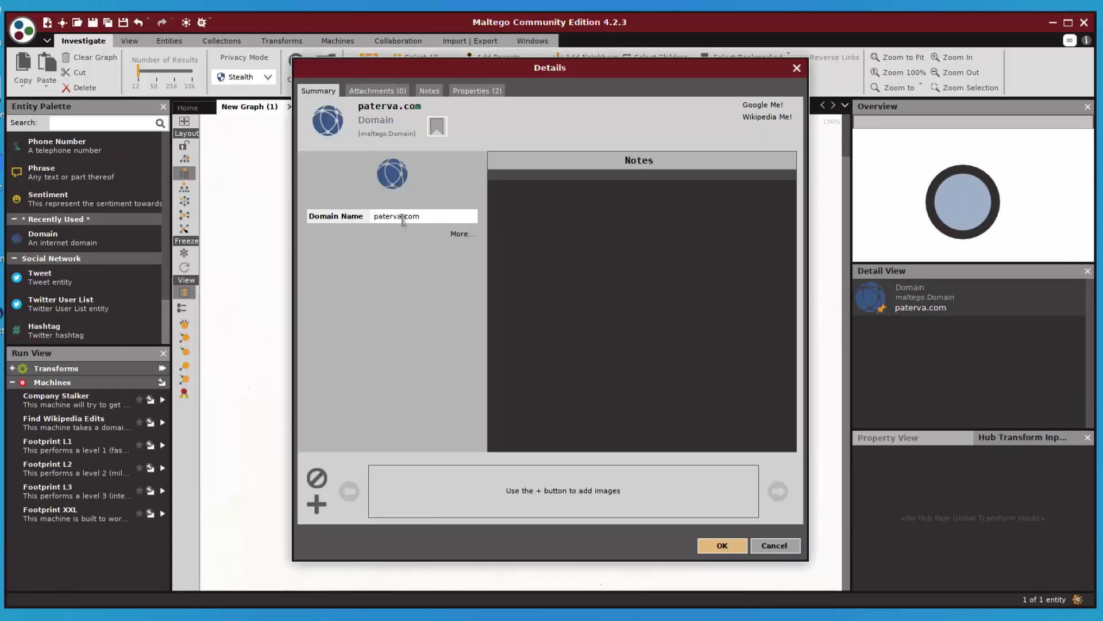
double_click(403, 219)
text(securetechware)
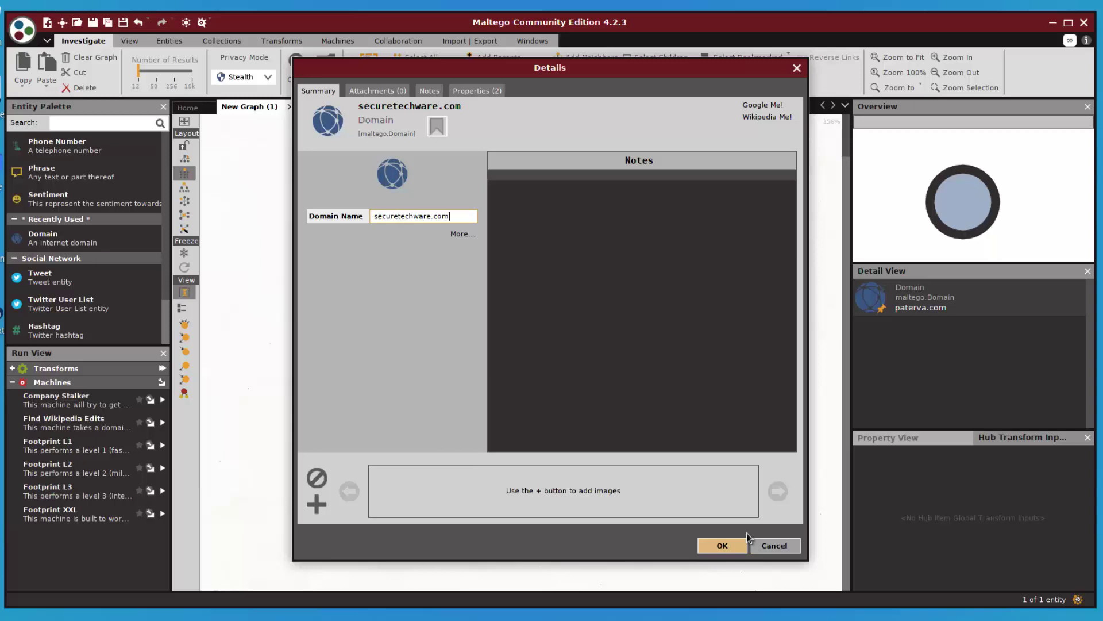
click(728, 545)
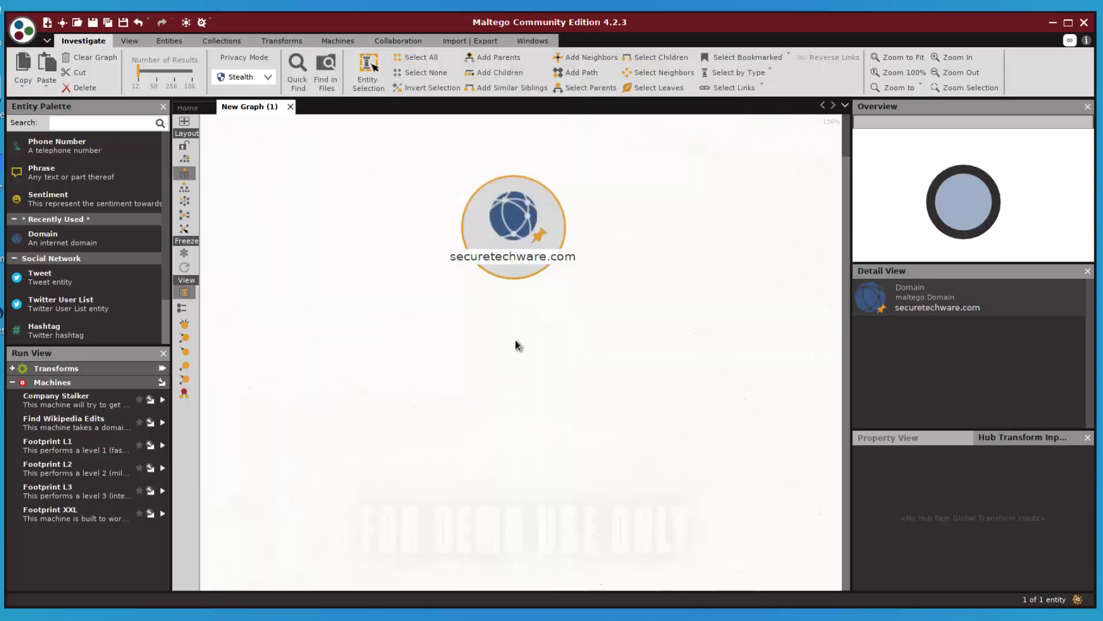
Step: Show All Transforms for securetechware.com and browse its DNS, email, phone and website lookups
scroll(515, 337, down, 1)
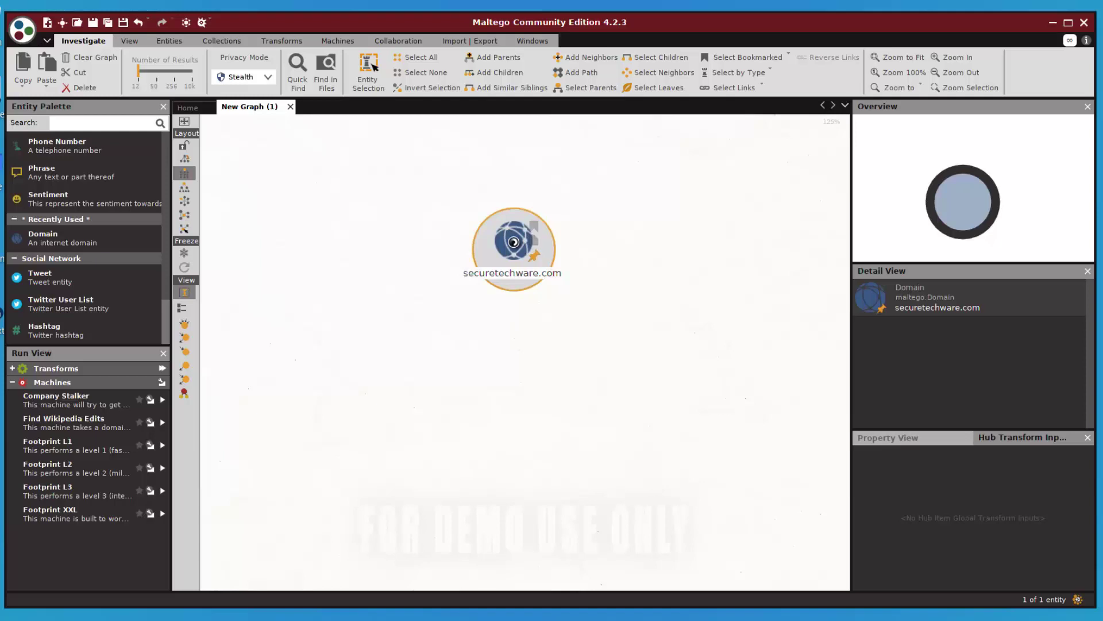
right_click(515, 244)
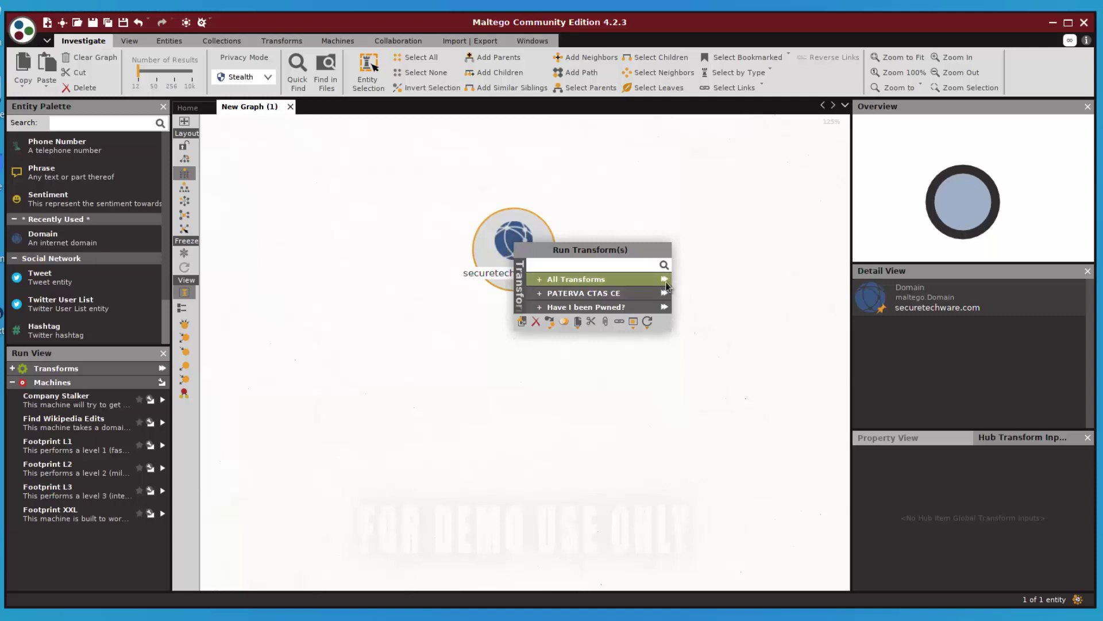
click(541, 282)
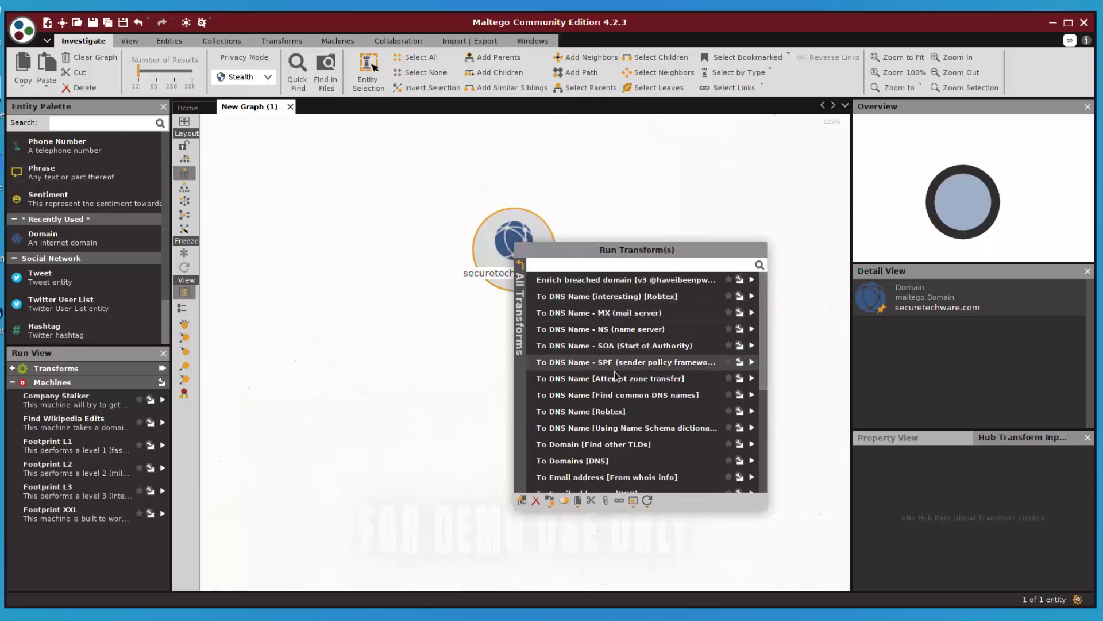
scroll(615, 375, down, 4)
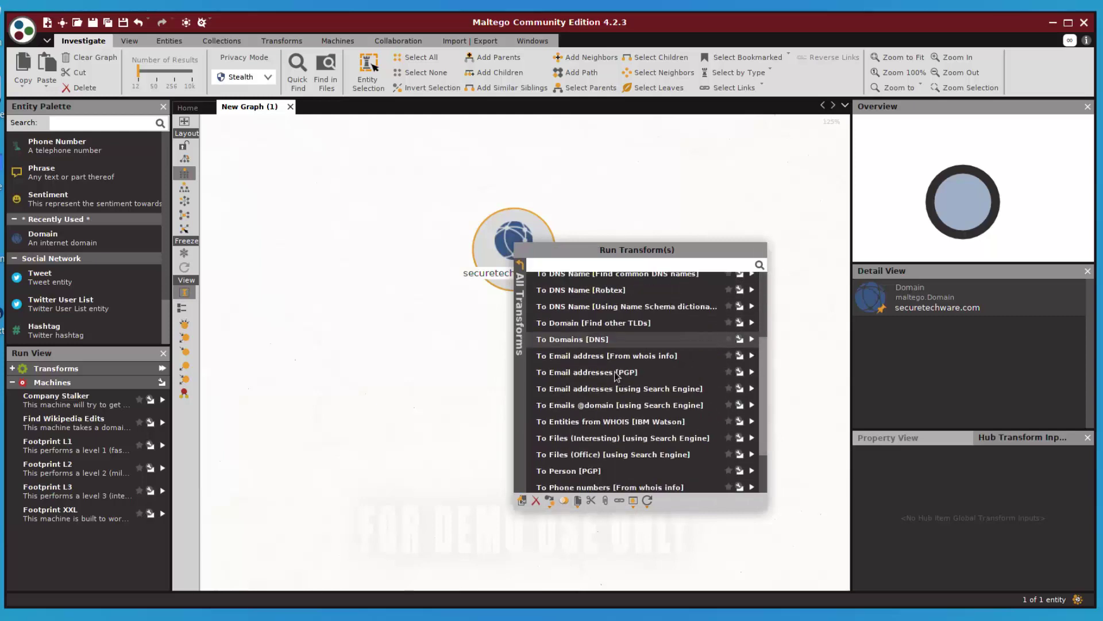
scroll(616, 376, down, 3)
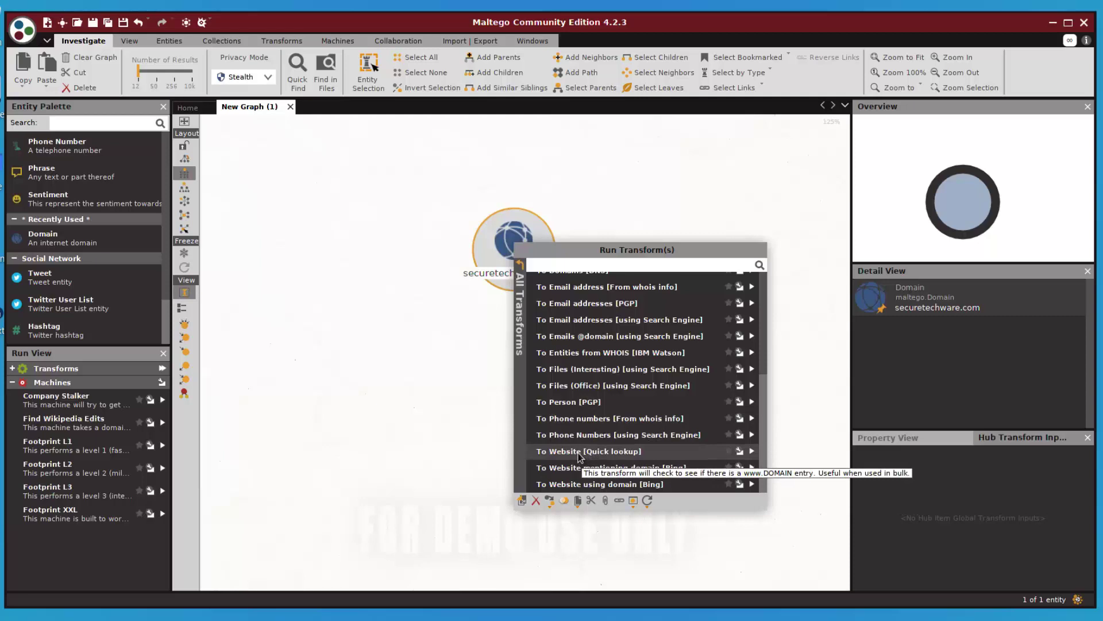
click(579, 452)
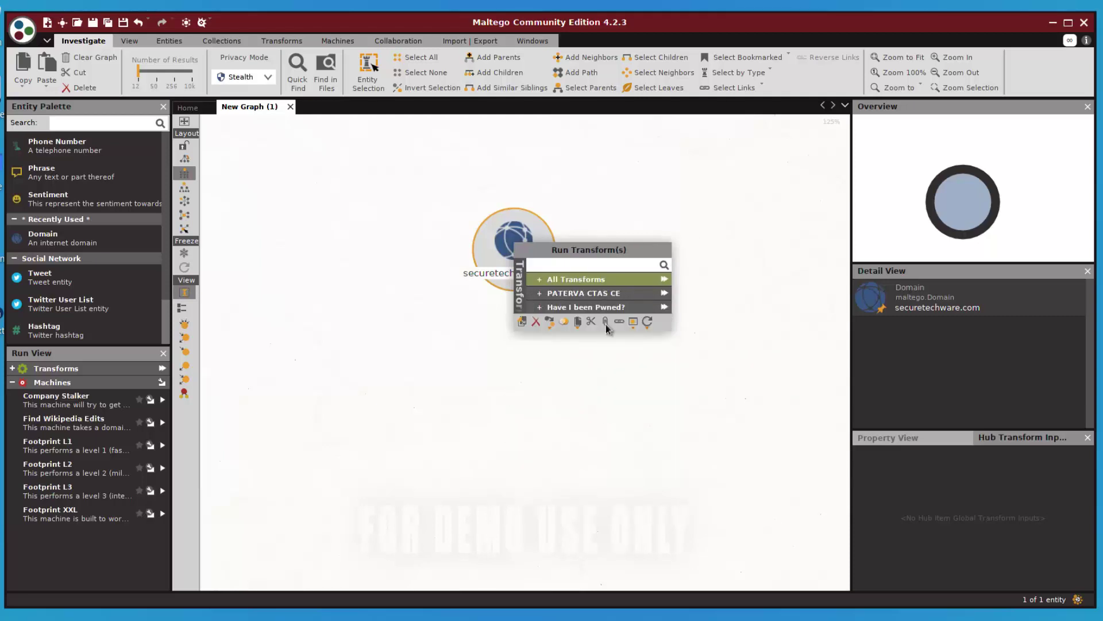
click(592, 275)
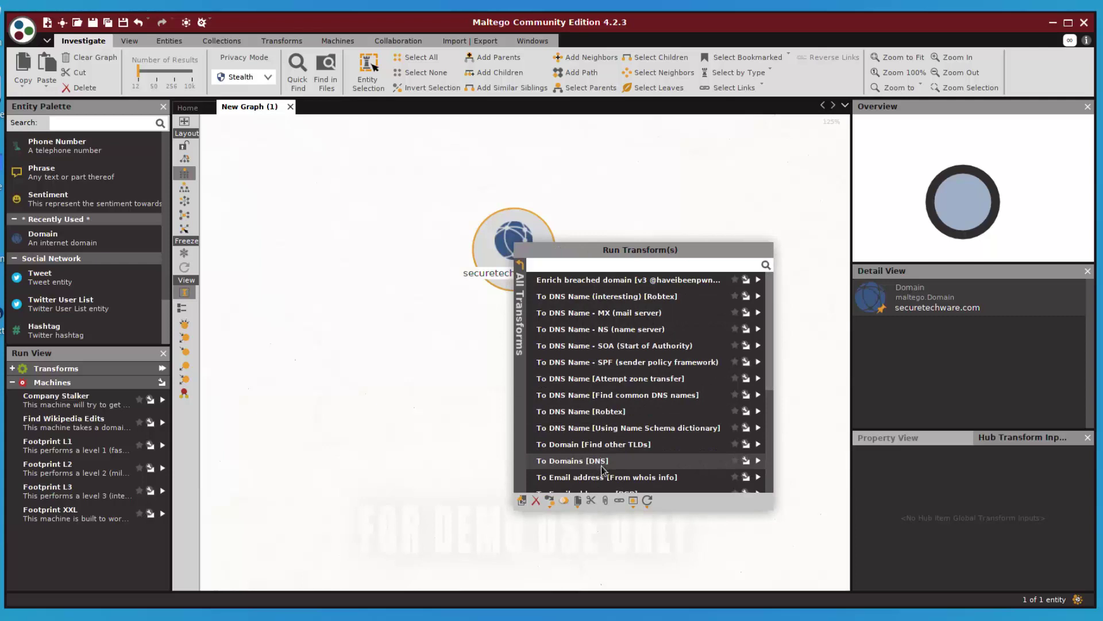
scroll(602, 470, down, 4)
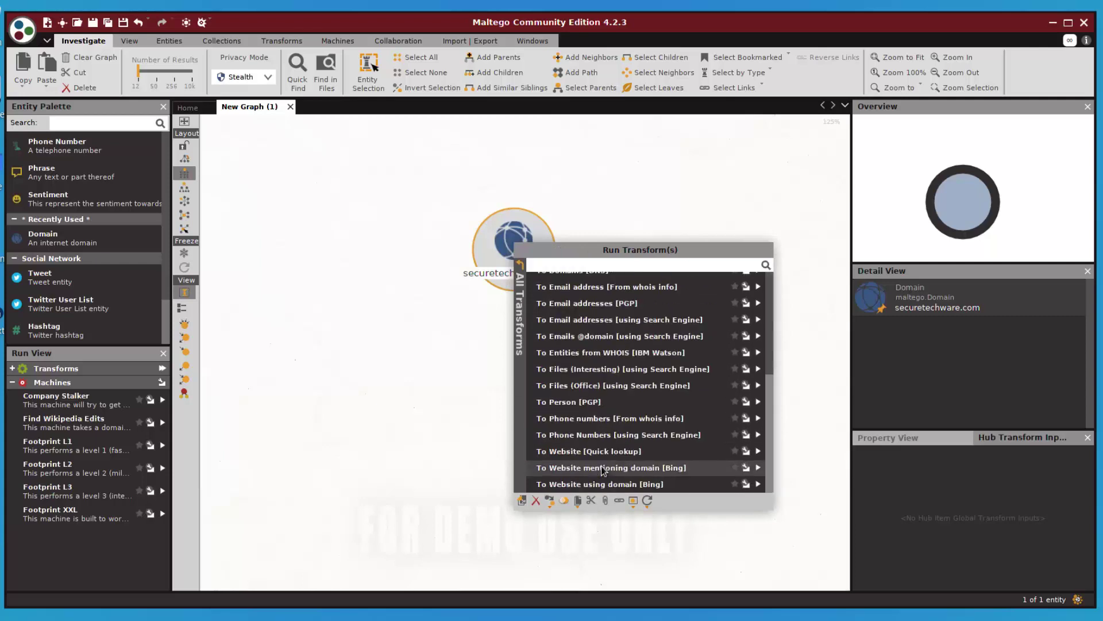
click(757, 451)
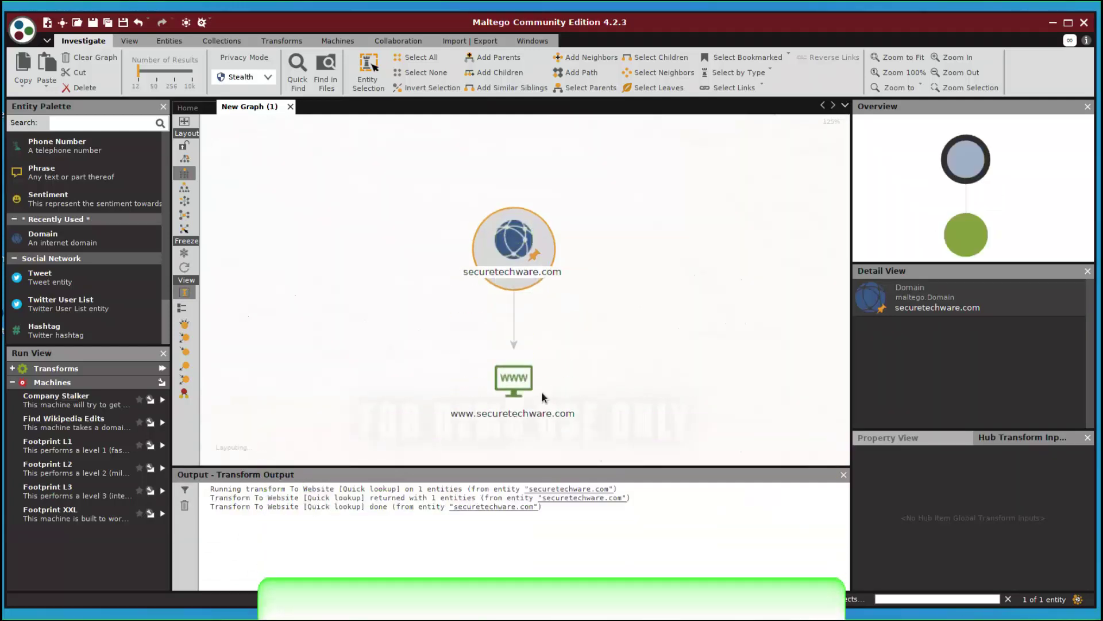
click(531, 397)
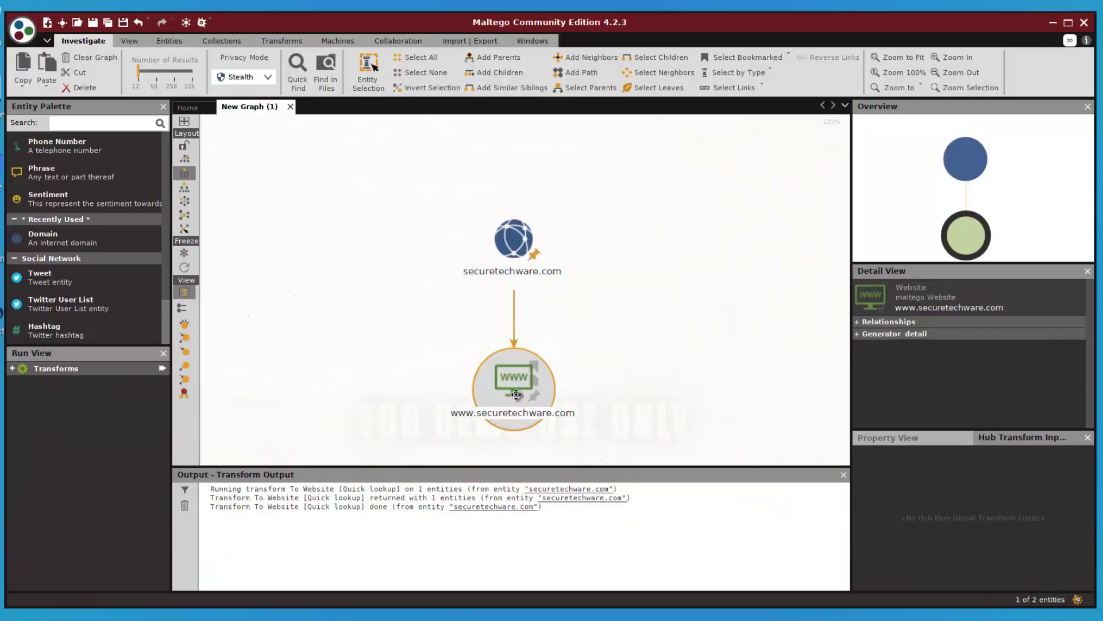
right_click(516, 249)
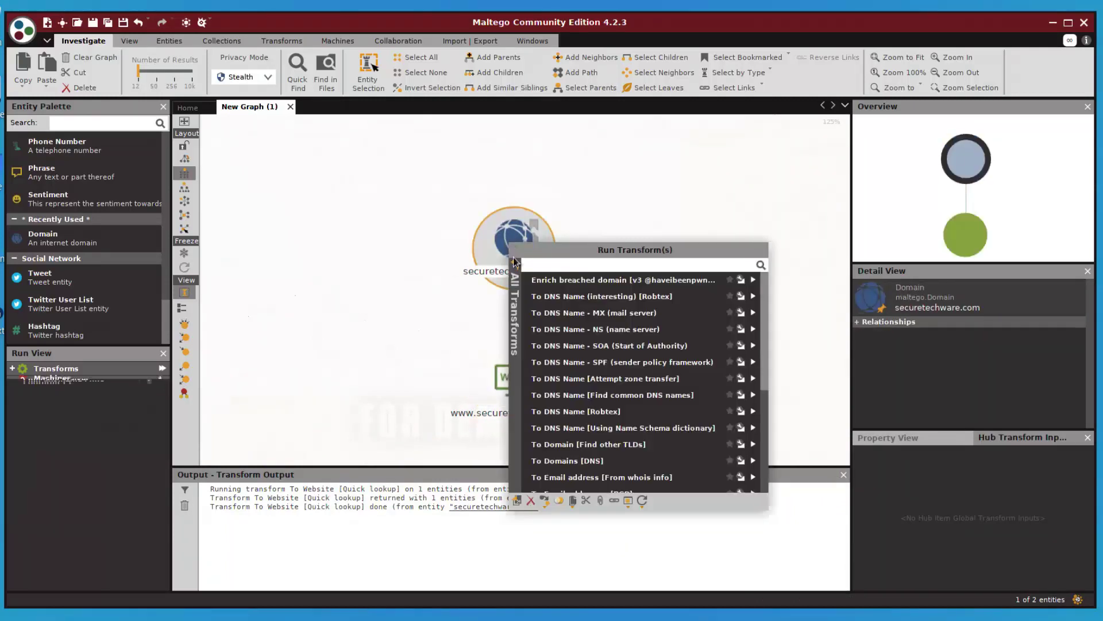
scroll(602, 469, down, 2)
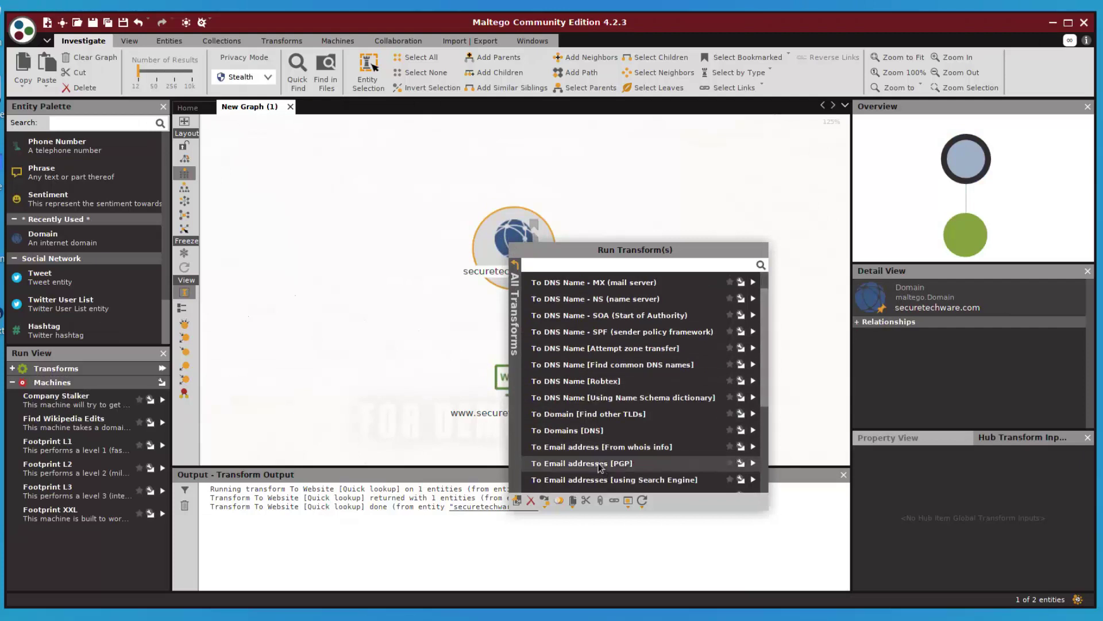
click(753, 430)
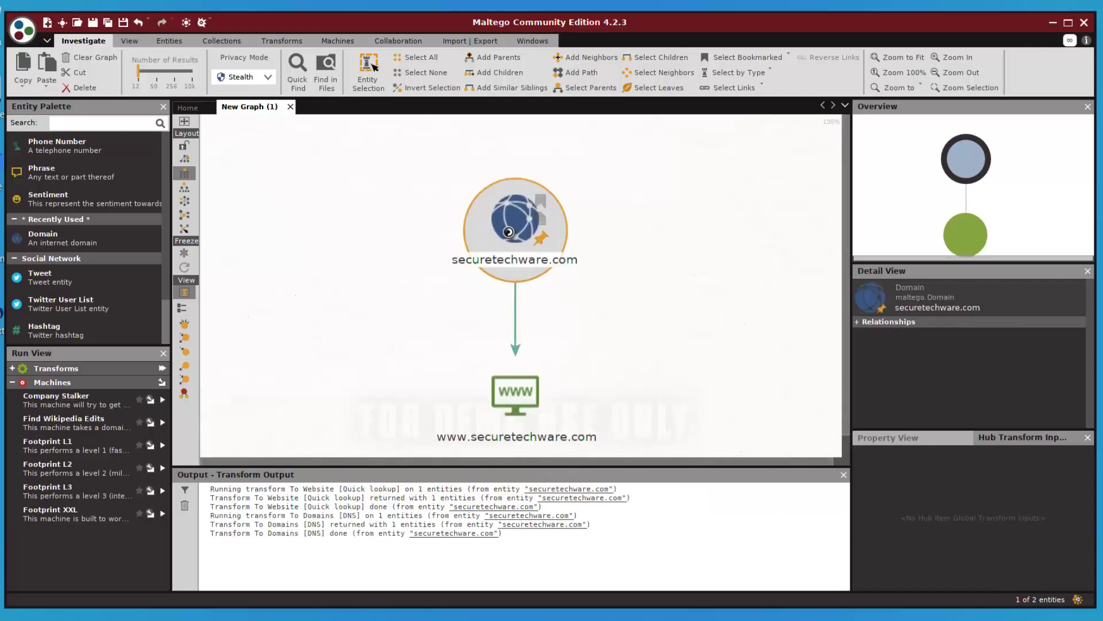
Step: Run the search-engine and PGP email address lookups on securetechware.com, which find no addresses
right_click(516, 240)
scroll(569, 414, down, 2)
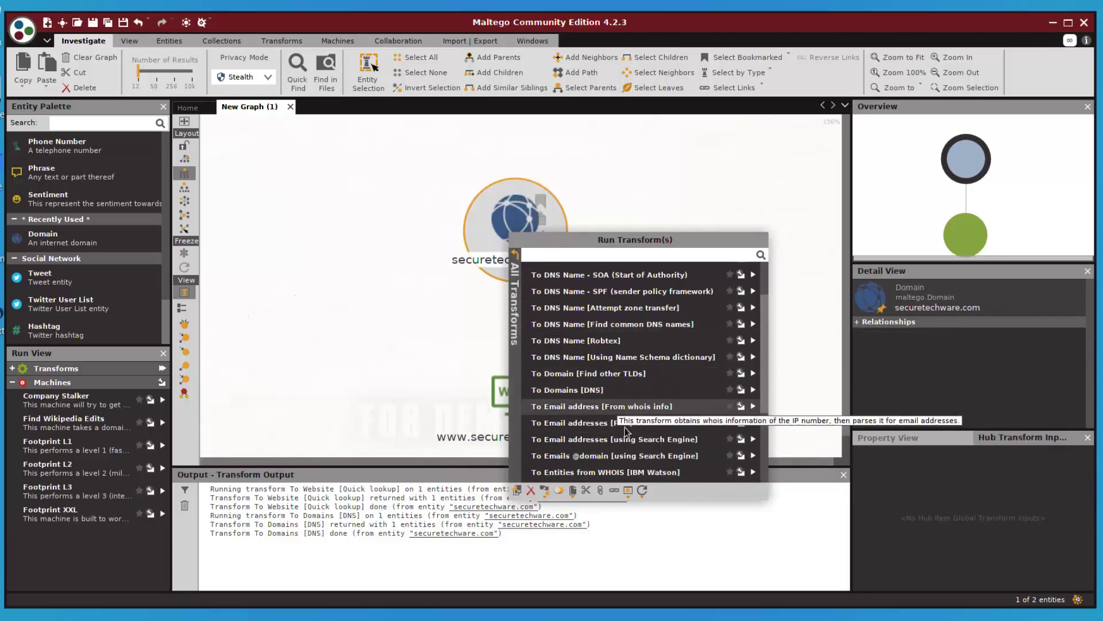
click(627, 455)
click(761, 360)
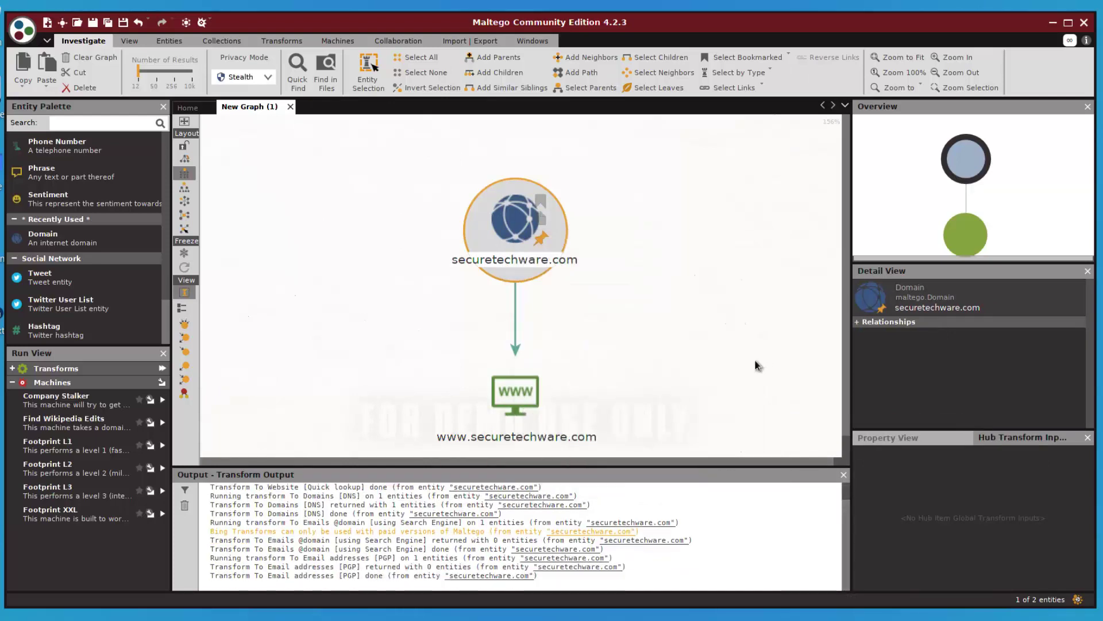
Step: Run To Email address [From whois info] on securetechware.com, returning 3 entities
right_click(509, 244)
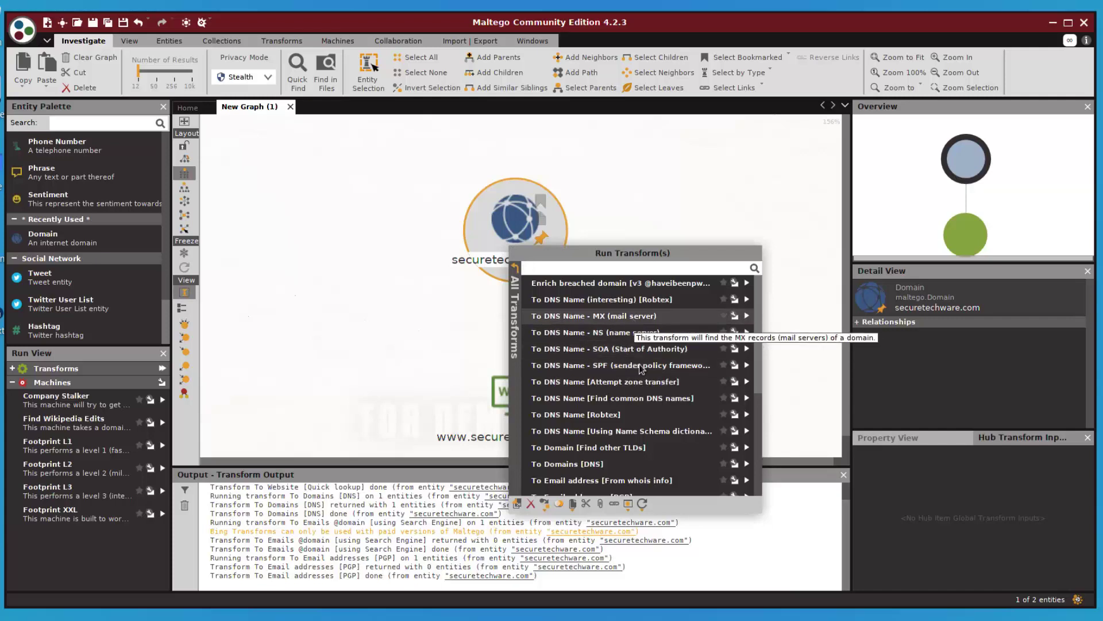
scroll(619, 446, down, 1)
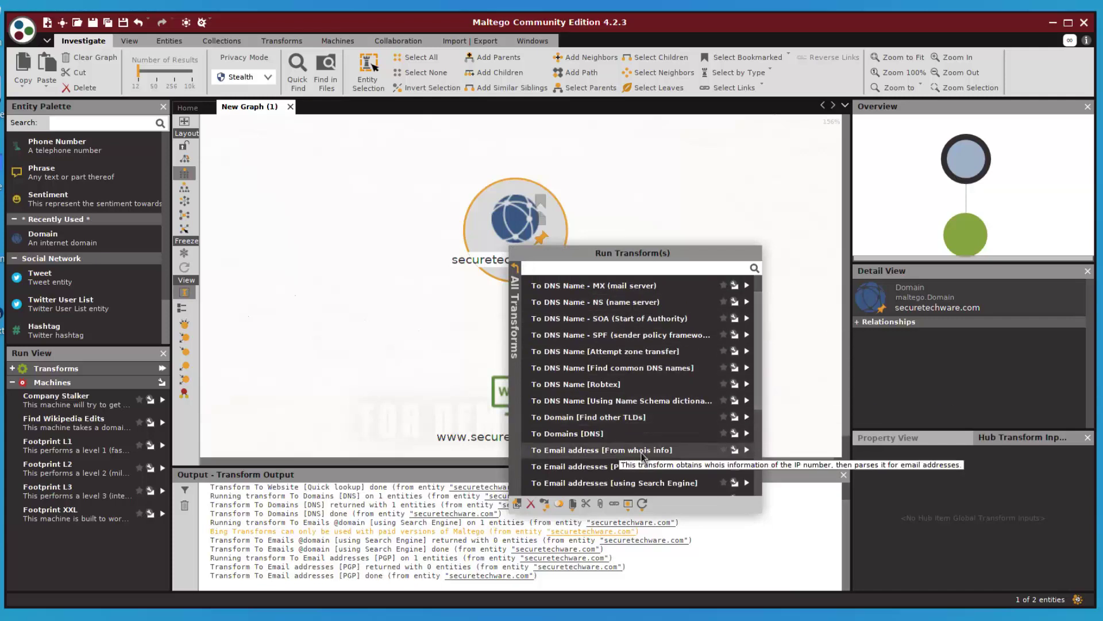
click(748, 451)
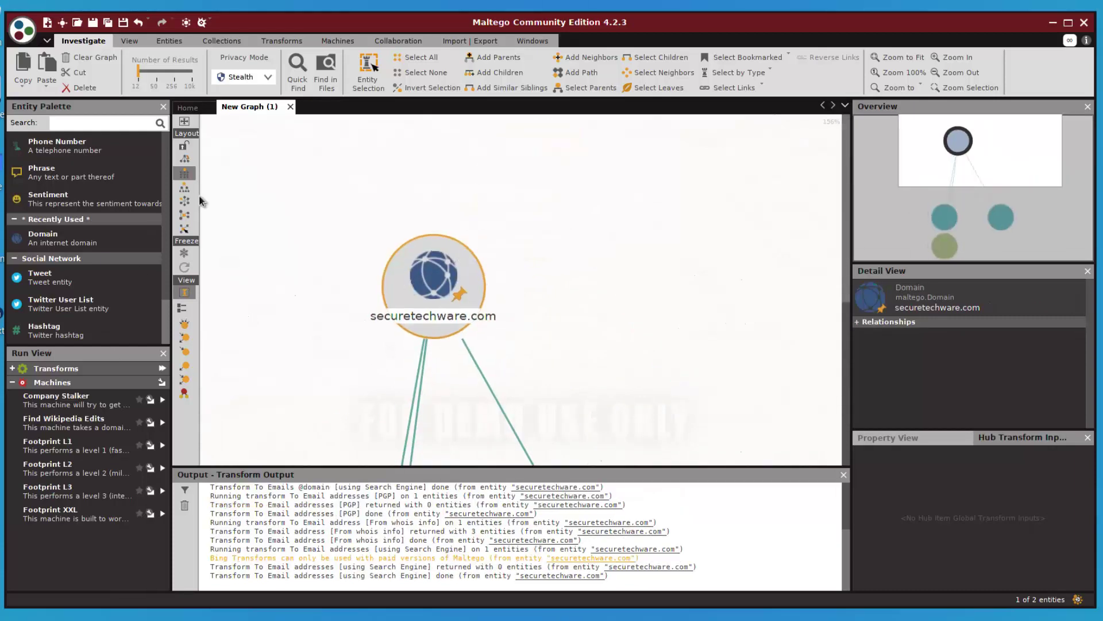
Step: Cycle through the Layout toolbar arrangements, ending with the star layout centred on securetechware.com
click(184, 201)
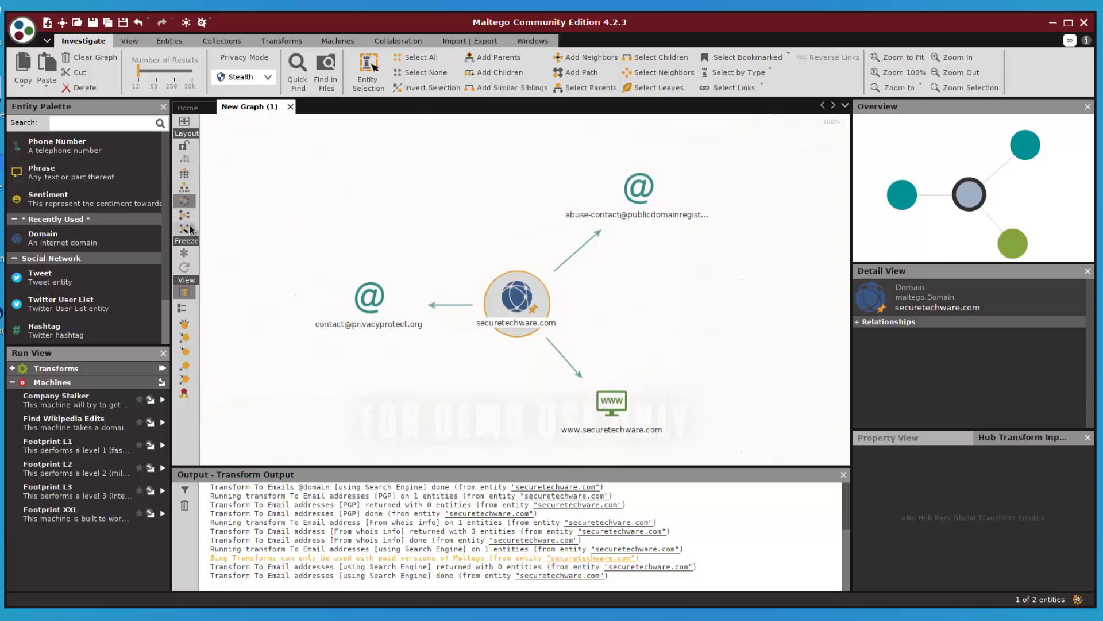
click(184, 215)
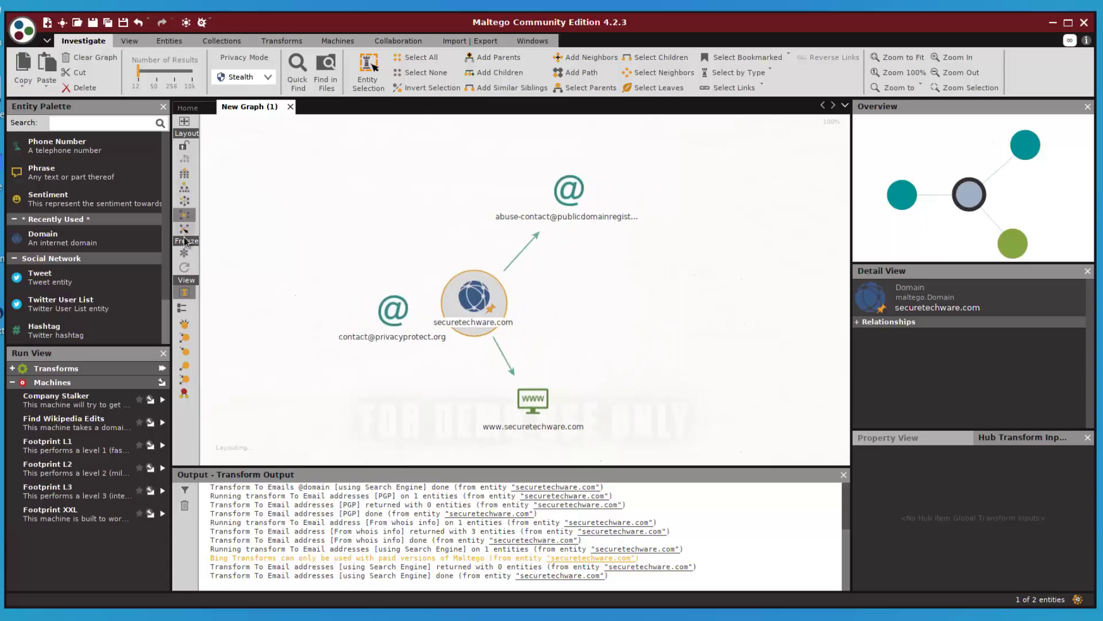
click(185, 229)
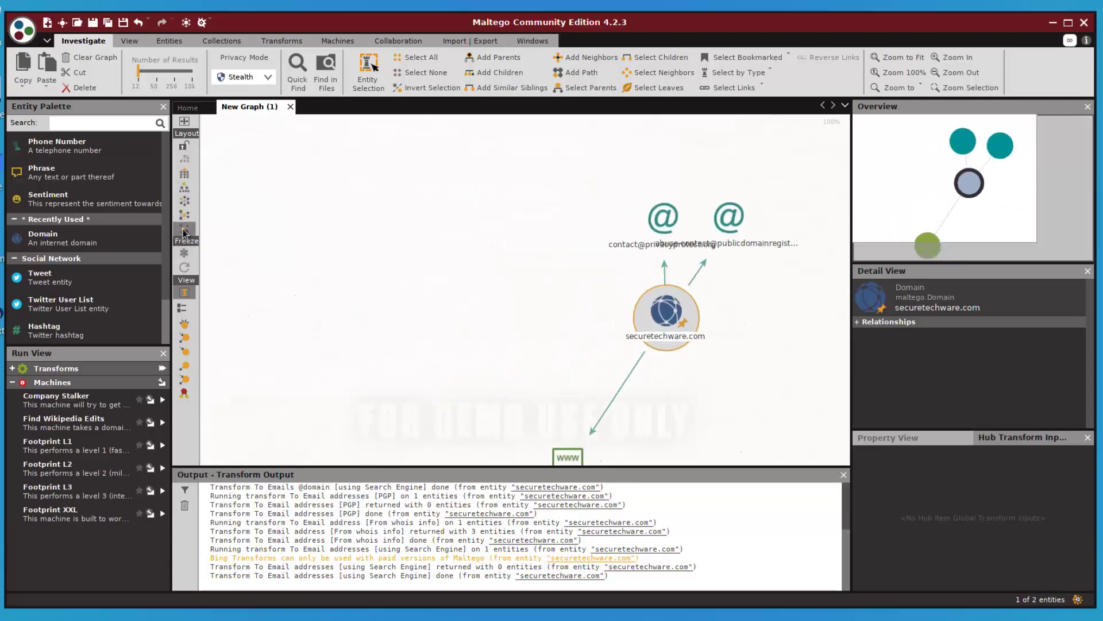
click(185, 201)
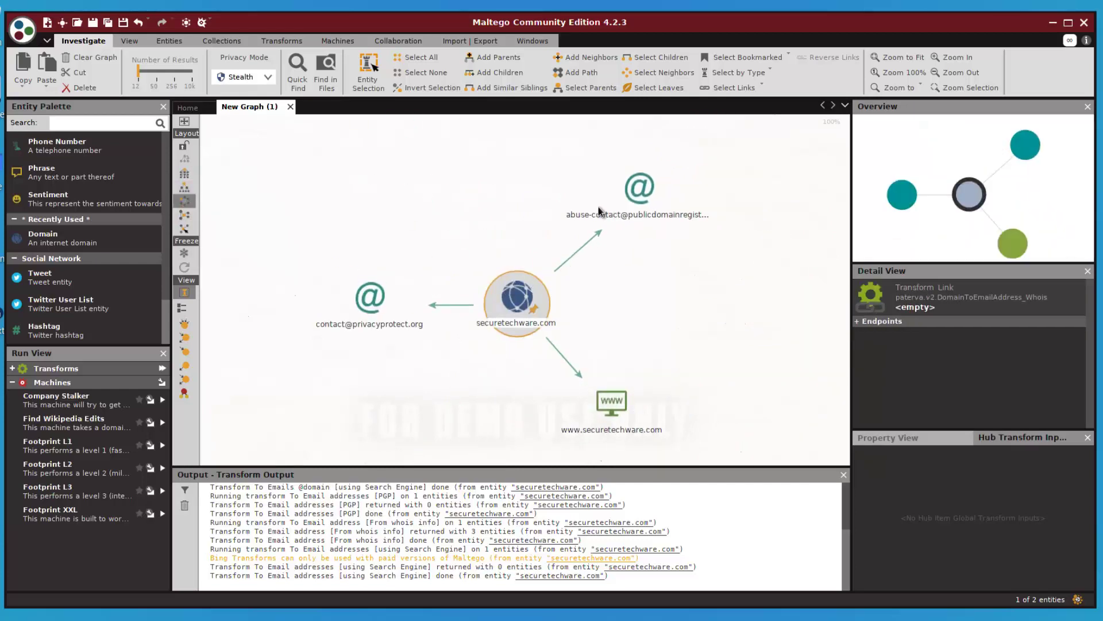
Step: Select the privacyprotect.org contact e-mail and list its transform categories, including Have I been Pwned?
right_click(517, 295)
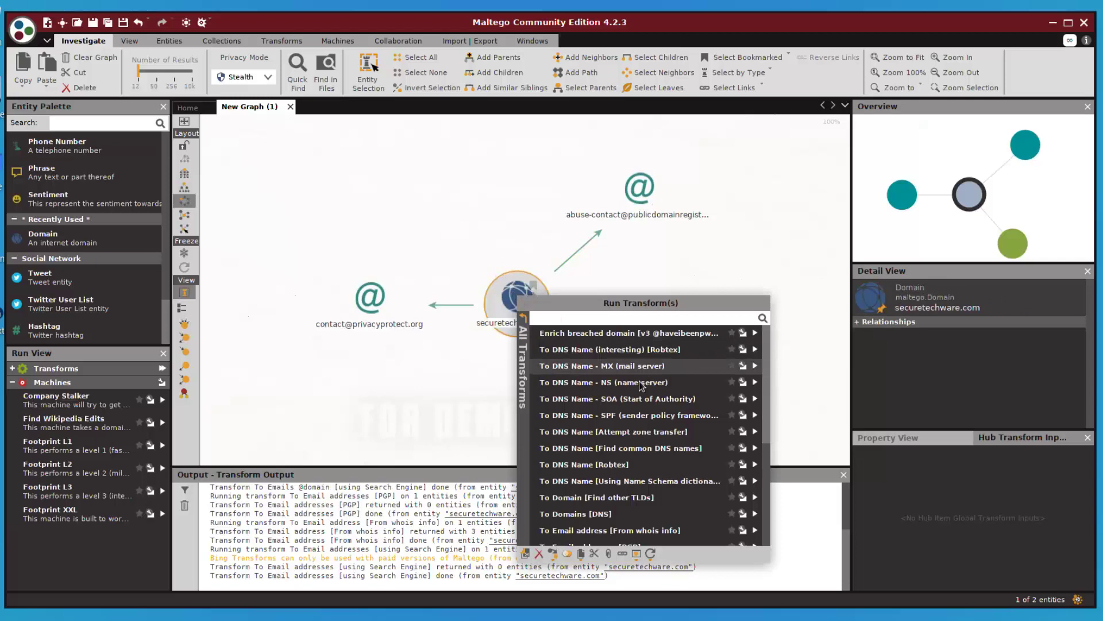
scroll(616, 432, down, 5)
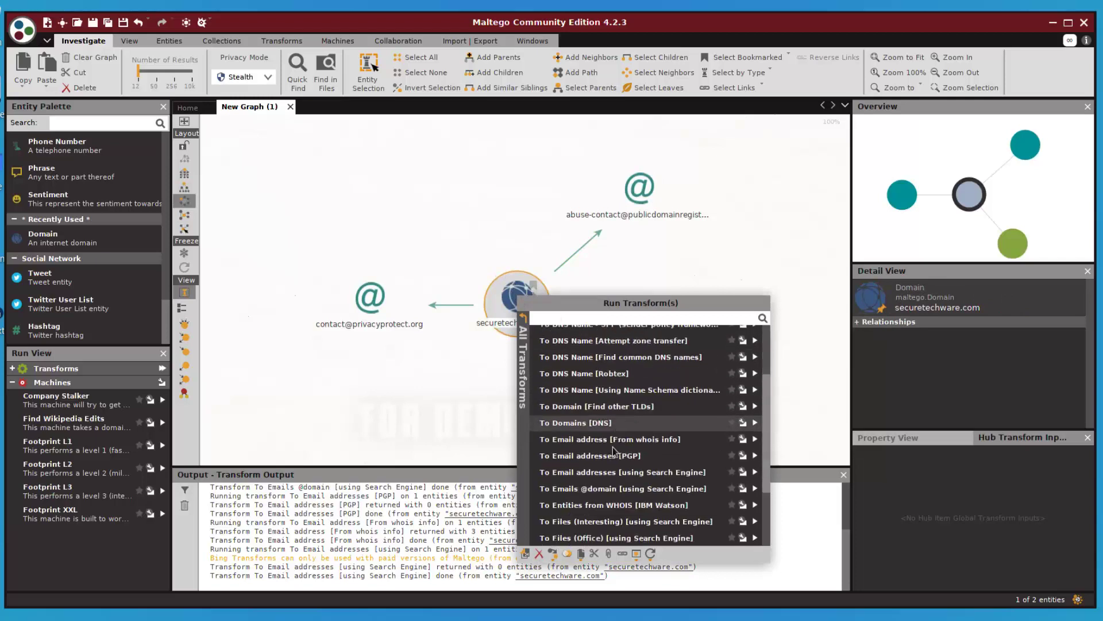
click(371, 304)
right_click(371, 303)
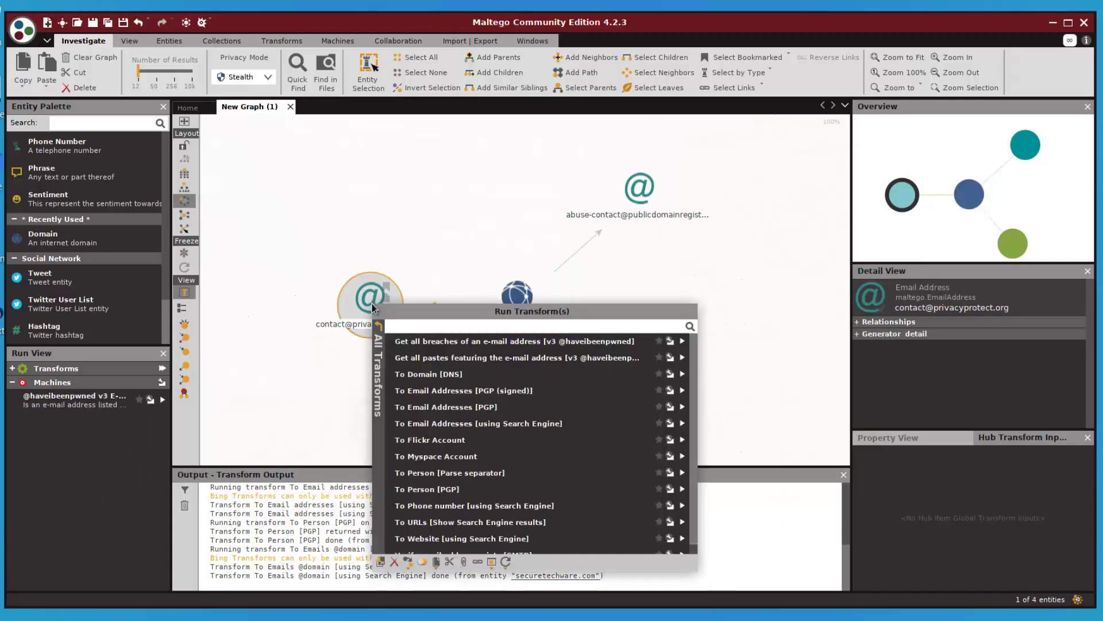
click(378, 326)
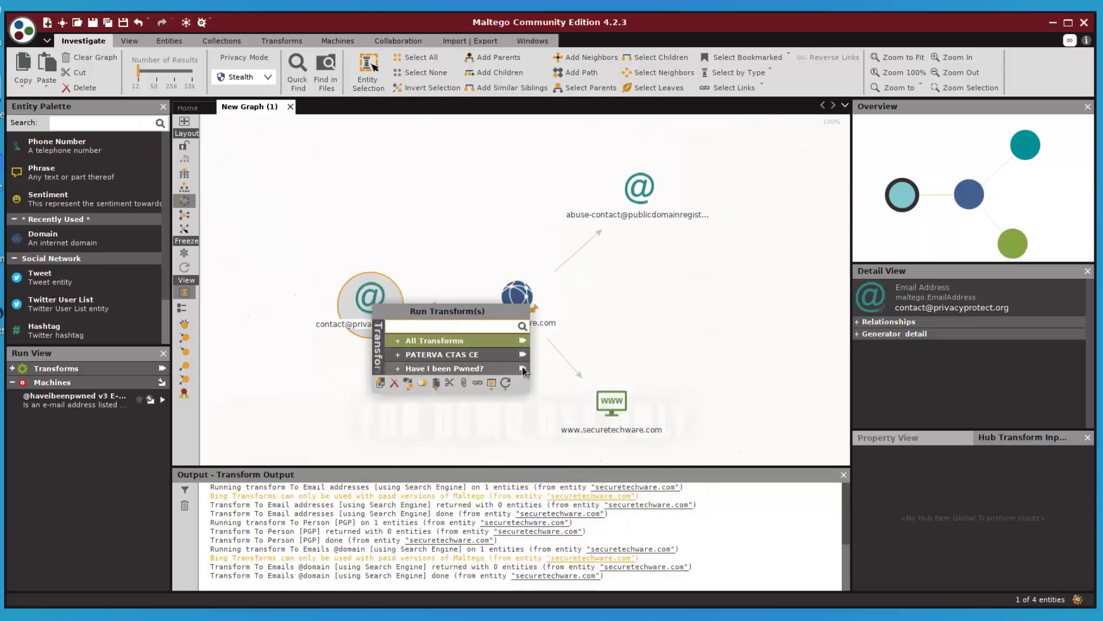
Step: Run all Have I been Pwned? transforms on the contact e-mail, adding 12 entities including Pastebin pastes
click(523, 368)
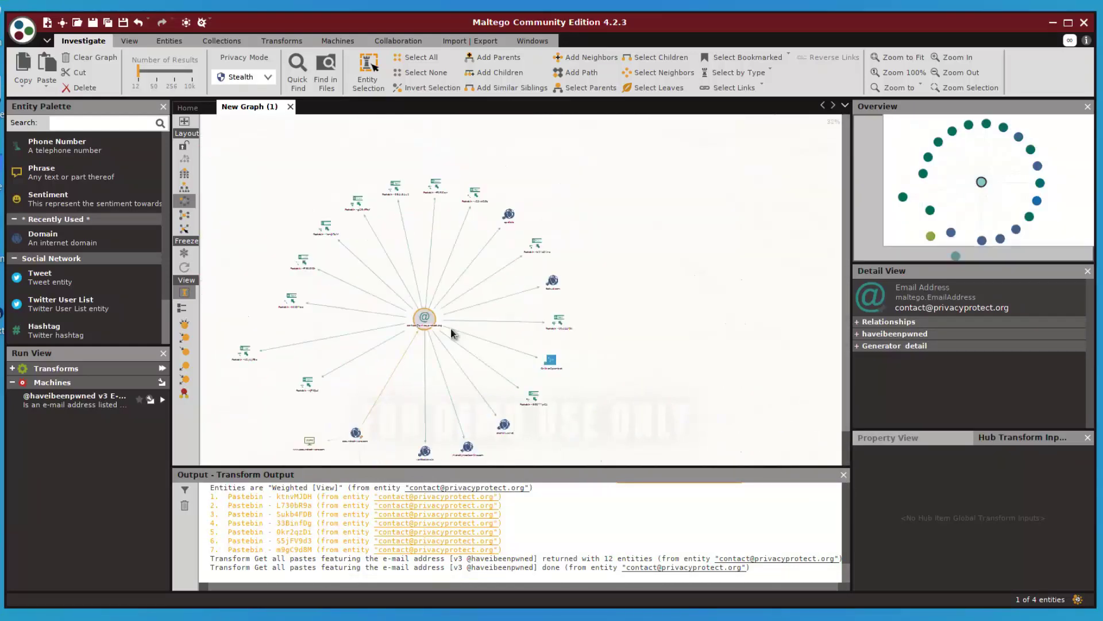
scroll(607, 303, up, 5)
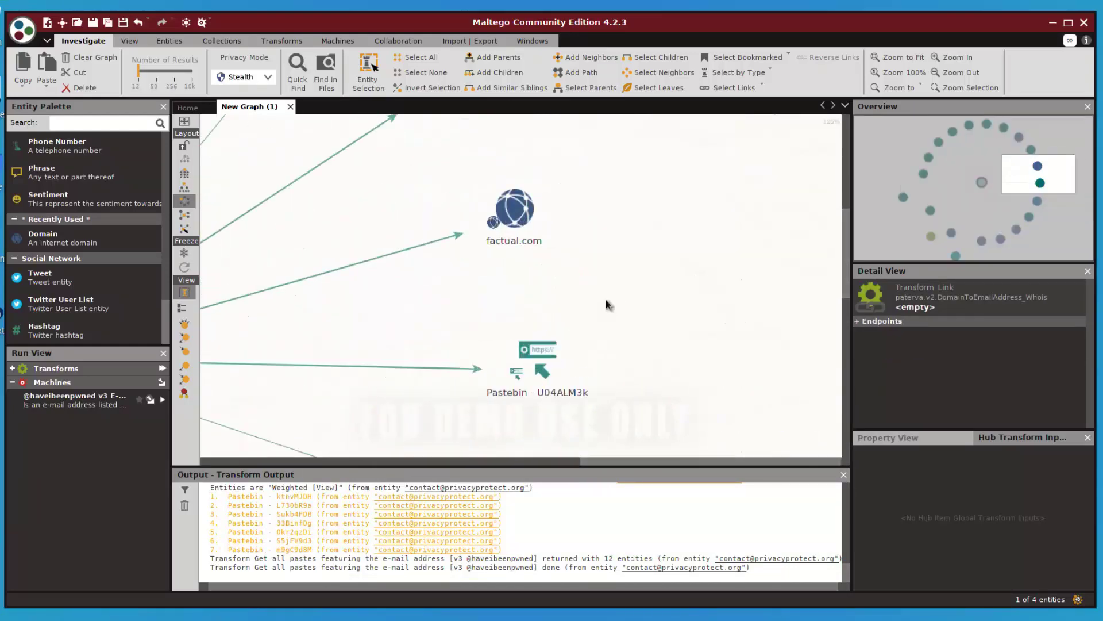
scroll(606, 299, down, 3)
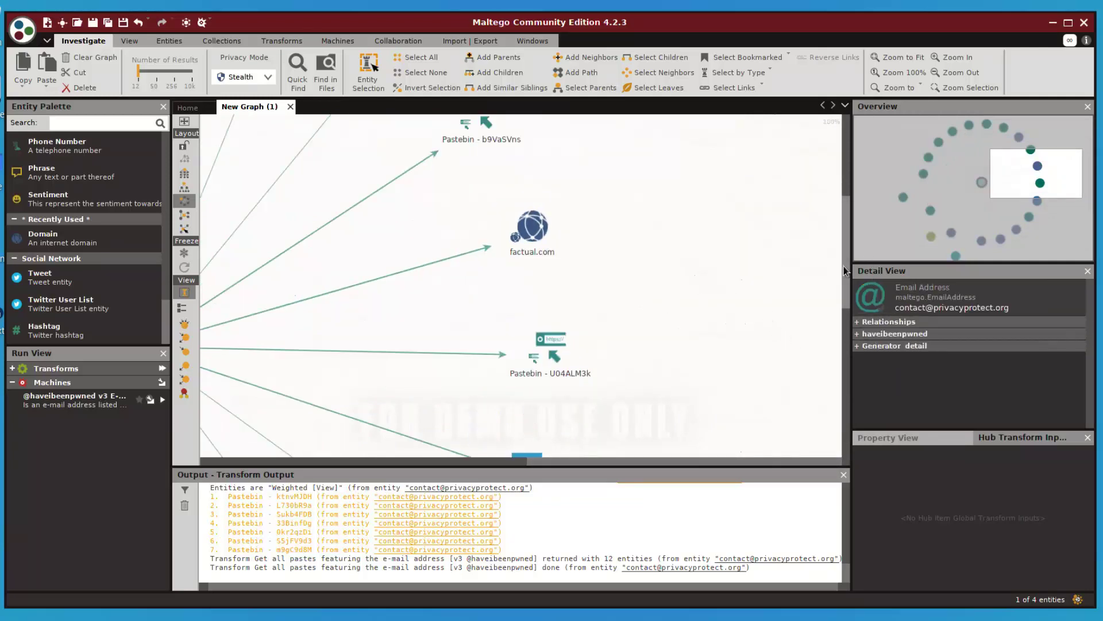
drag(844, 266, 858, 175)
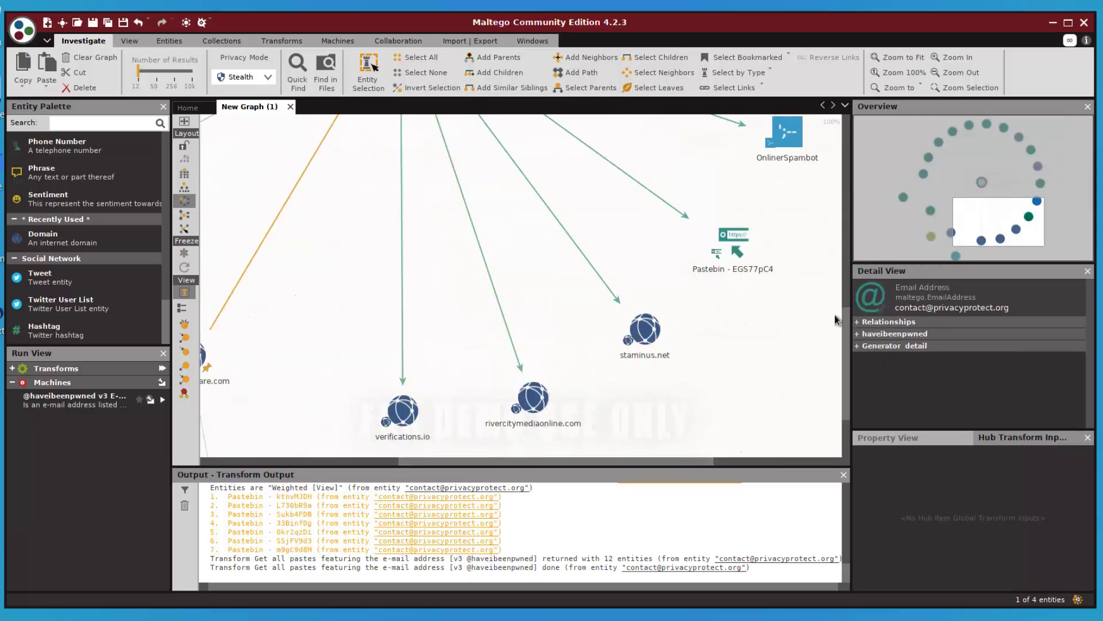
drag(854, 368, 877, 278)
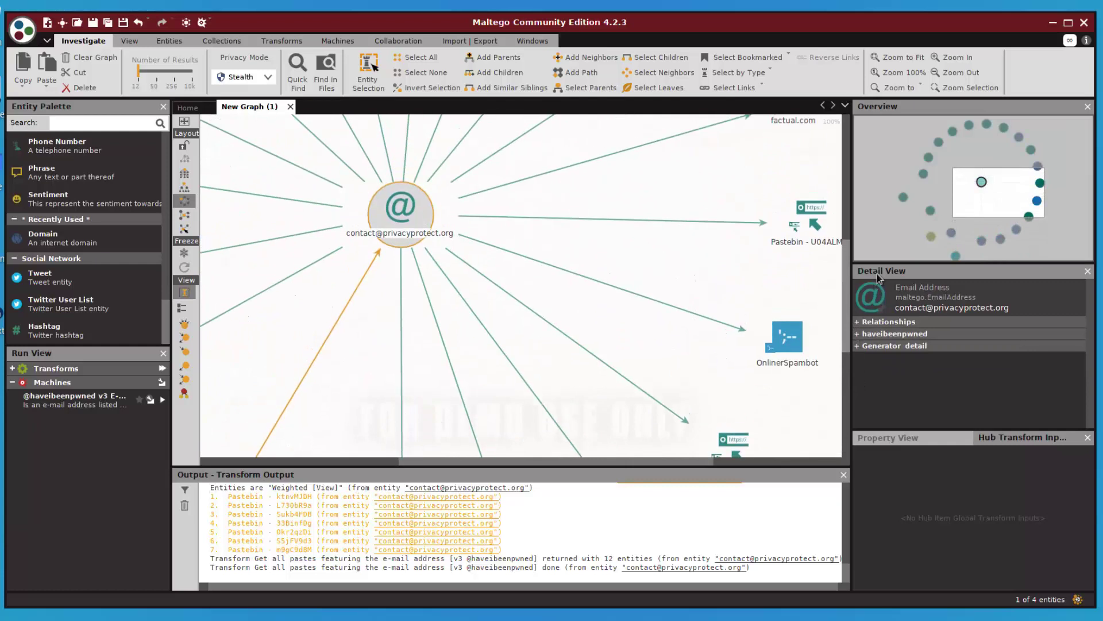
Step: Select the OnlinerSpambot breach and view its details, closing them without changes
click(689, 454)
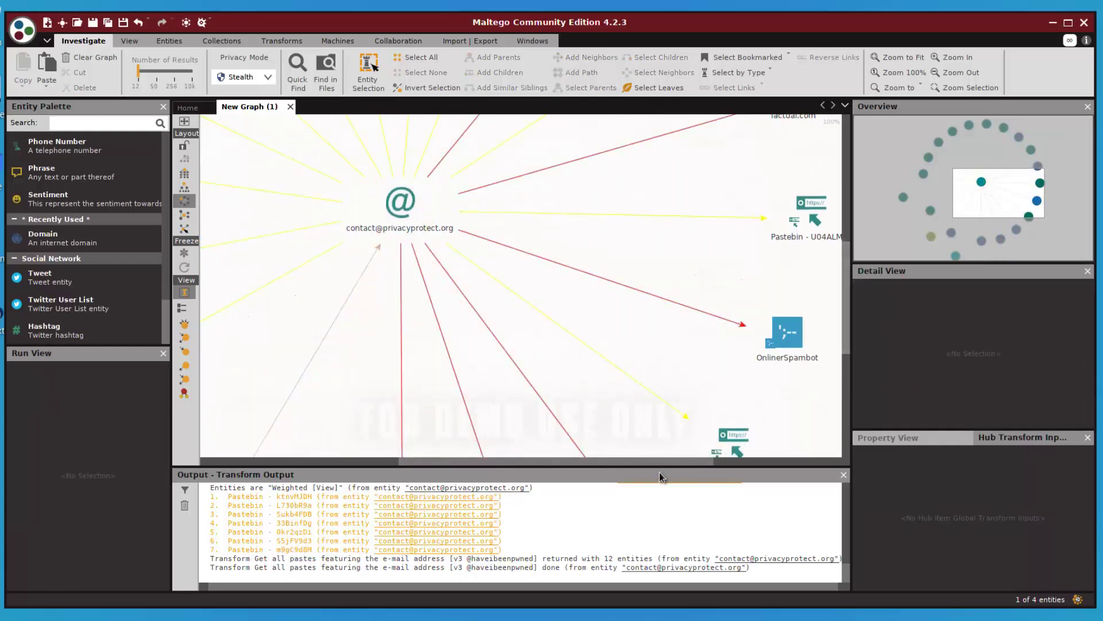
drag(657, 462, 700, 462)
click(704, 333)
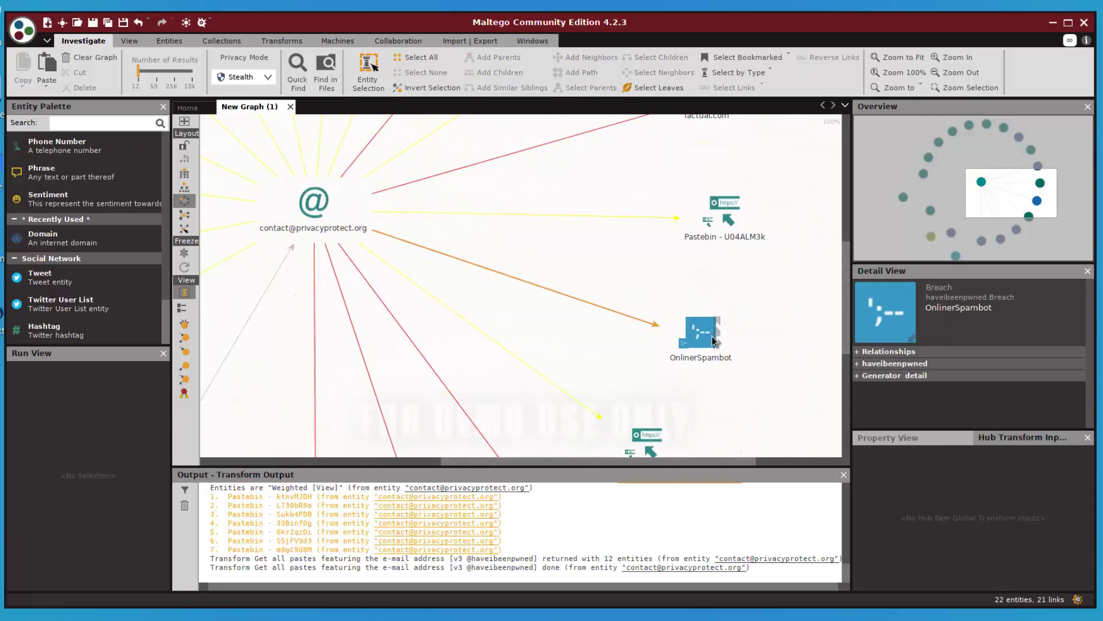
click(696, 338)
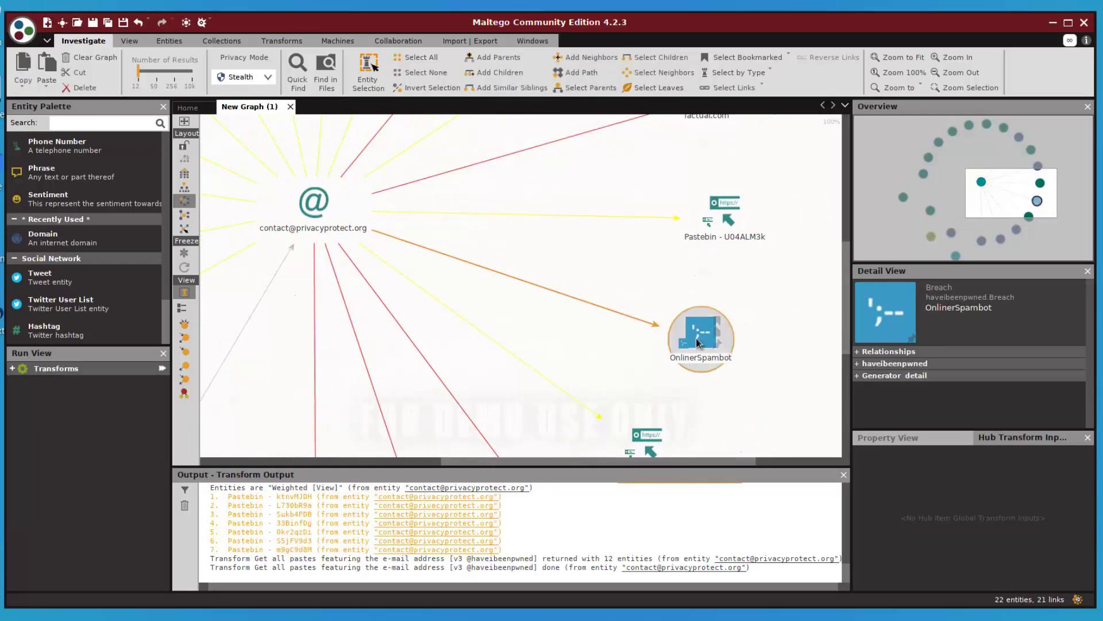
double_click(697, 338)
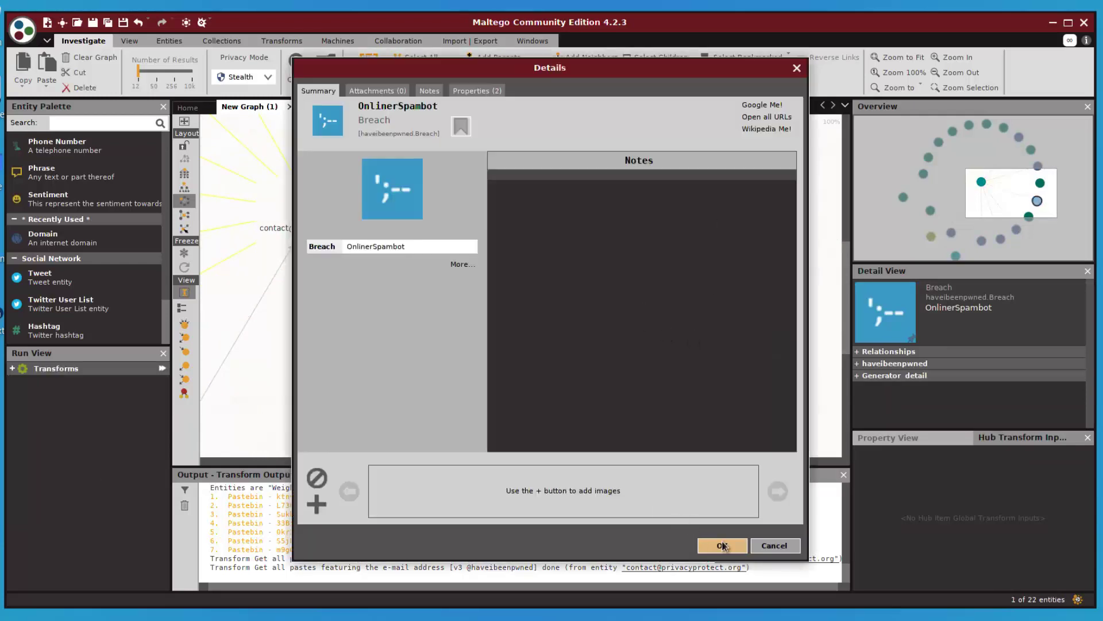
click(774, 545)
right_click(717, 327)
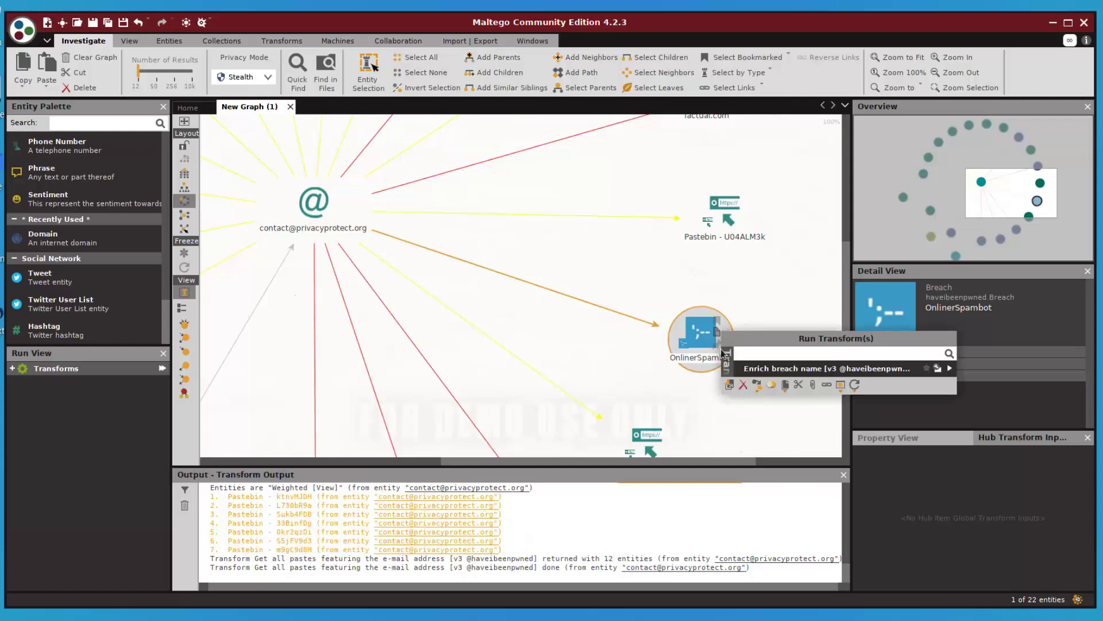
click(753, 371)
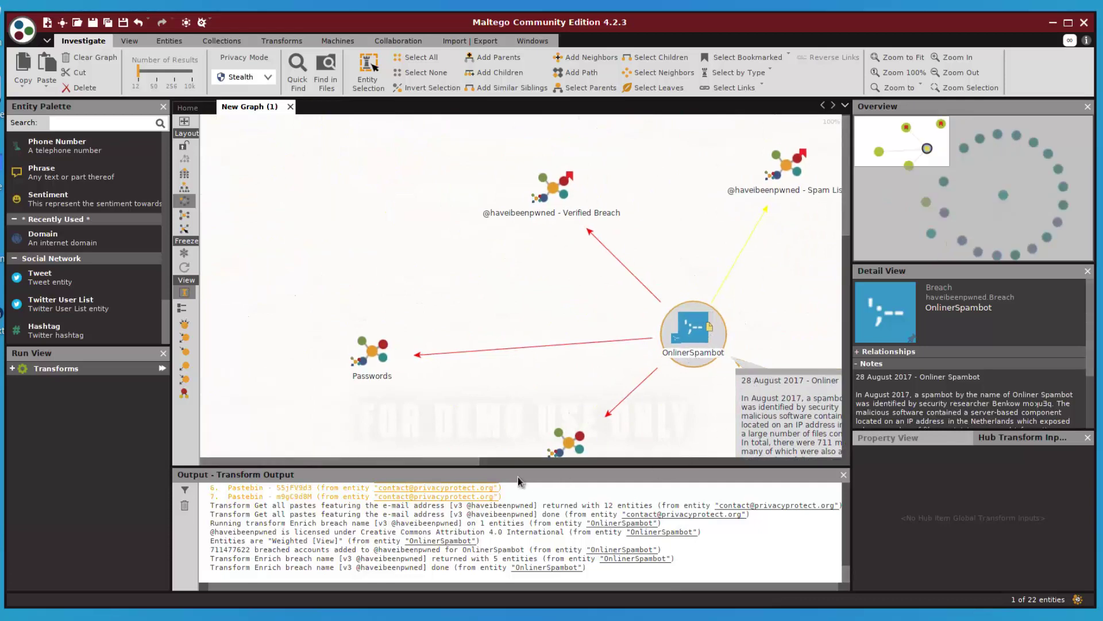
drag(460, 463, 606, 439)
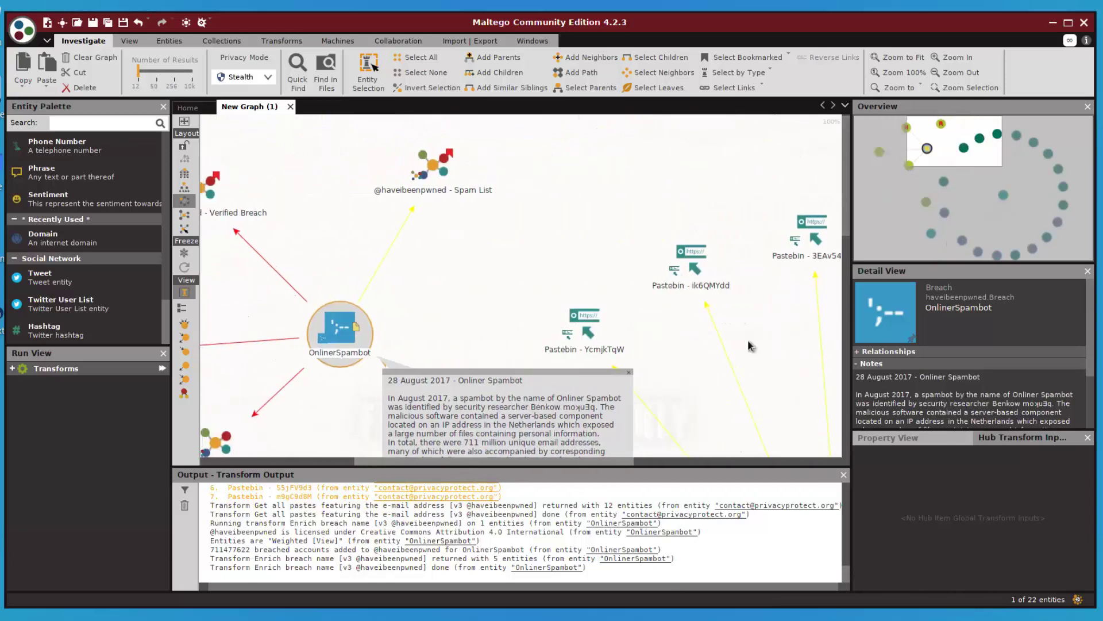
scroll(742, 374, down, 2)
click(863, 272)
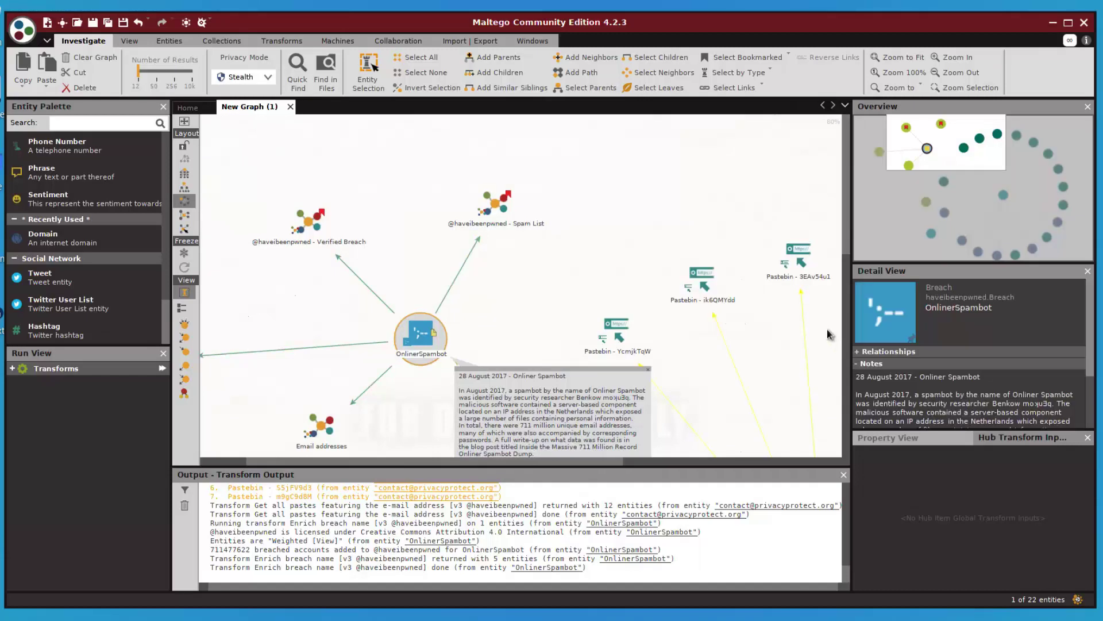